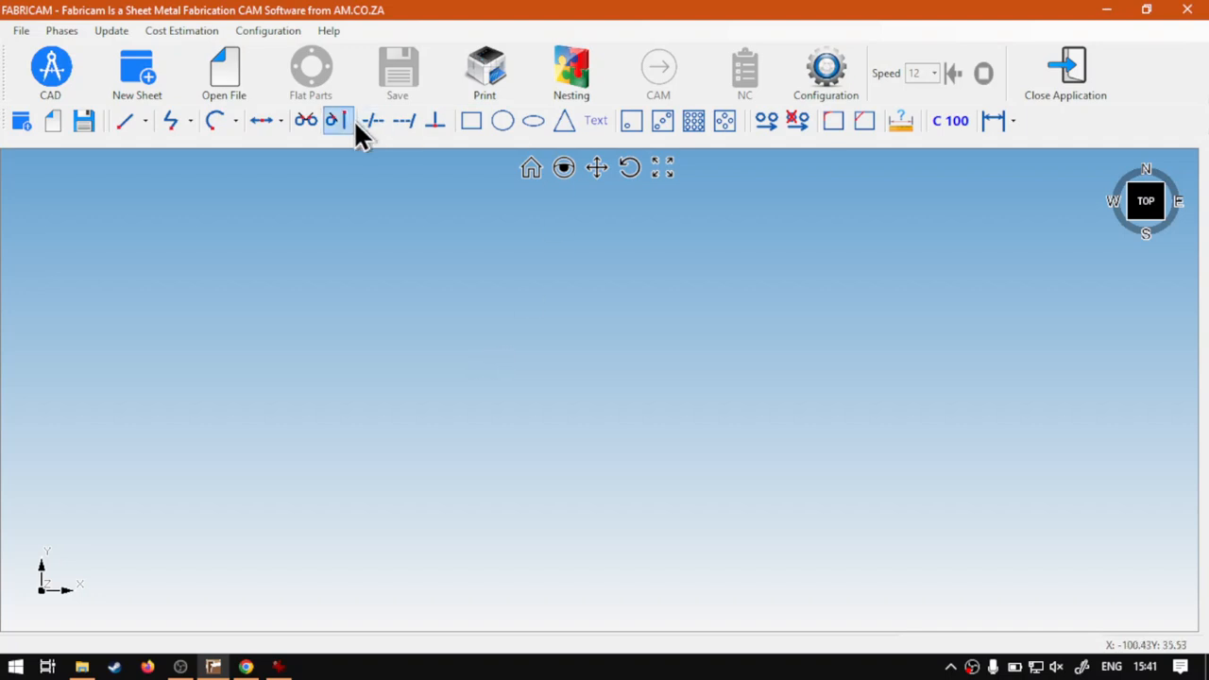
Step: Create a centre-origin rectangle 500 mm wide and 500 mm high, placed singly at X 0, Y 0
{"action": "left_click", "coordinate": [472, 122]}
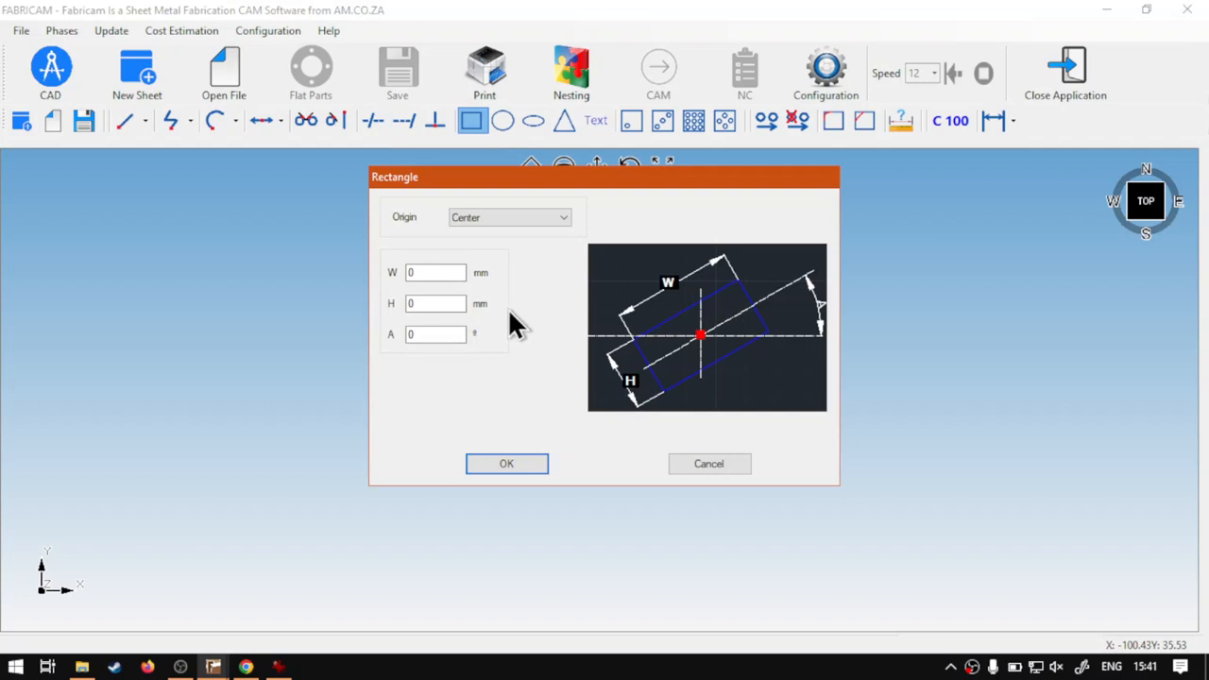
{"action": "left_click", "coordinate": [434, 274]}
{"action": "type", "text": "500"}
{"action": "key", "text": "Tab"}
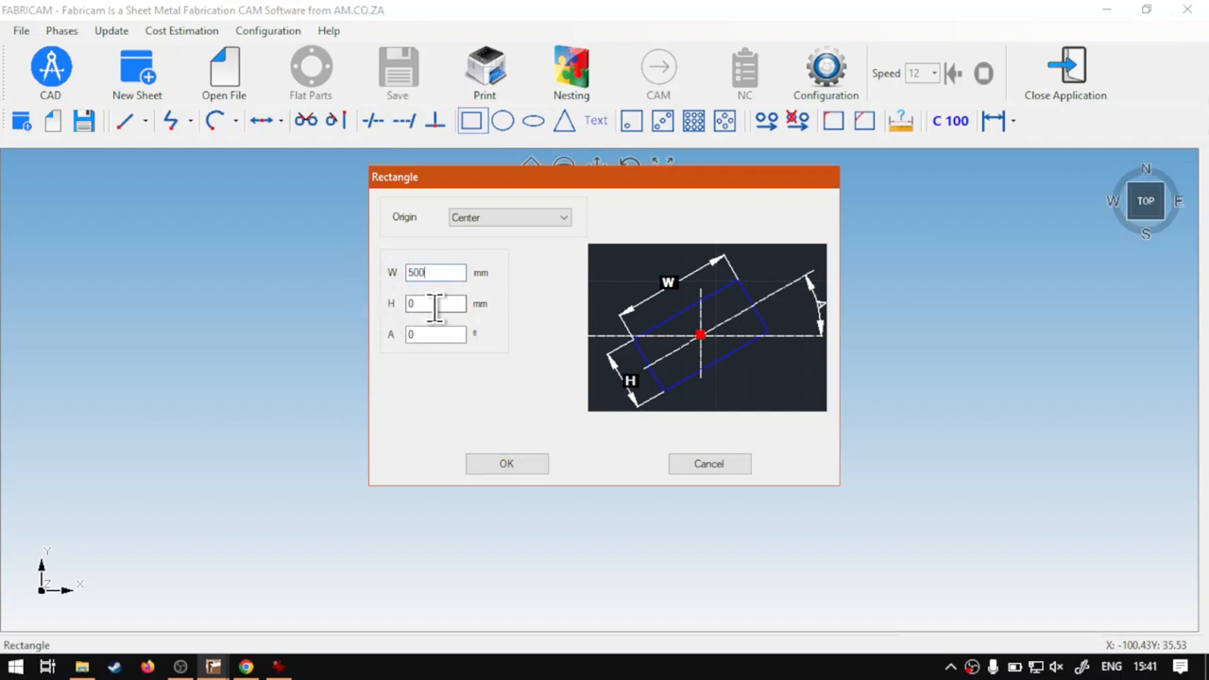
{"action": "type", "text": "500"}
{"action": "left_click", "coordinate": [516, 459]}
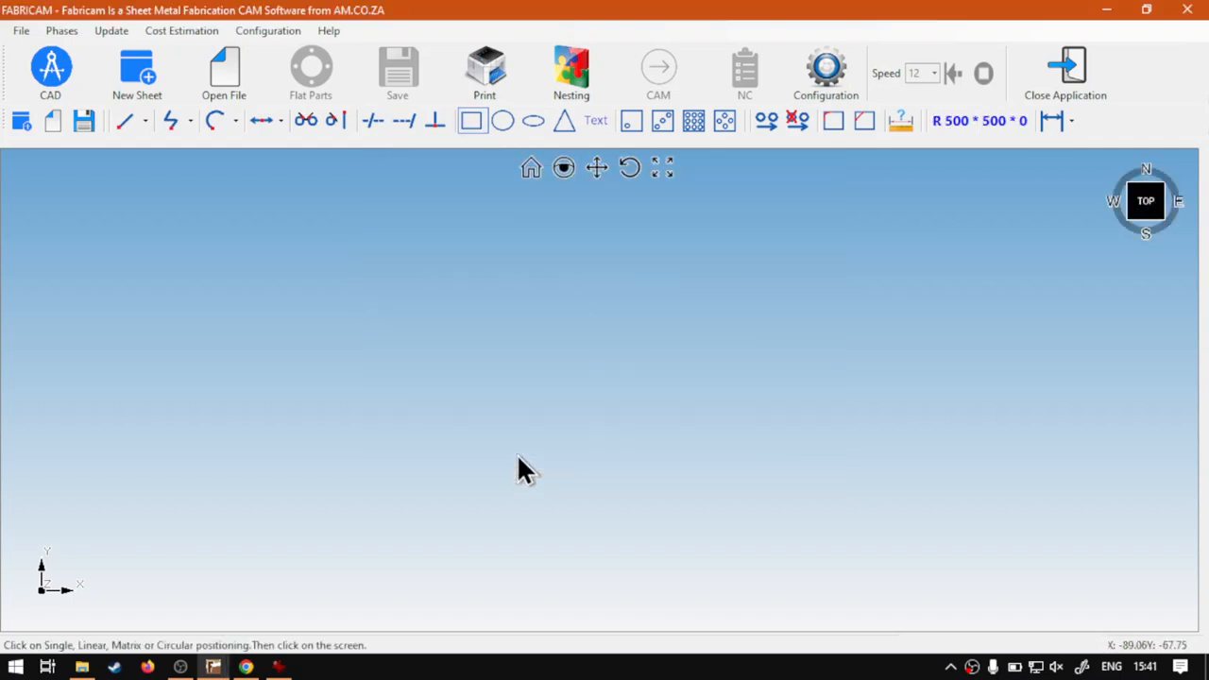
{"action": "left_click", "coordinate": [685, 122]}
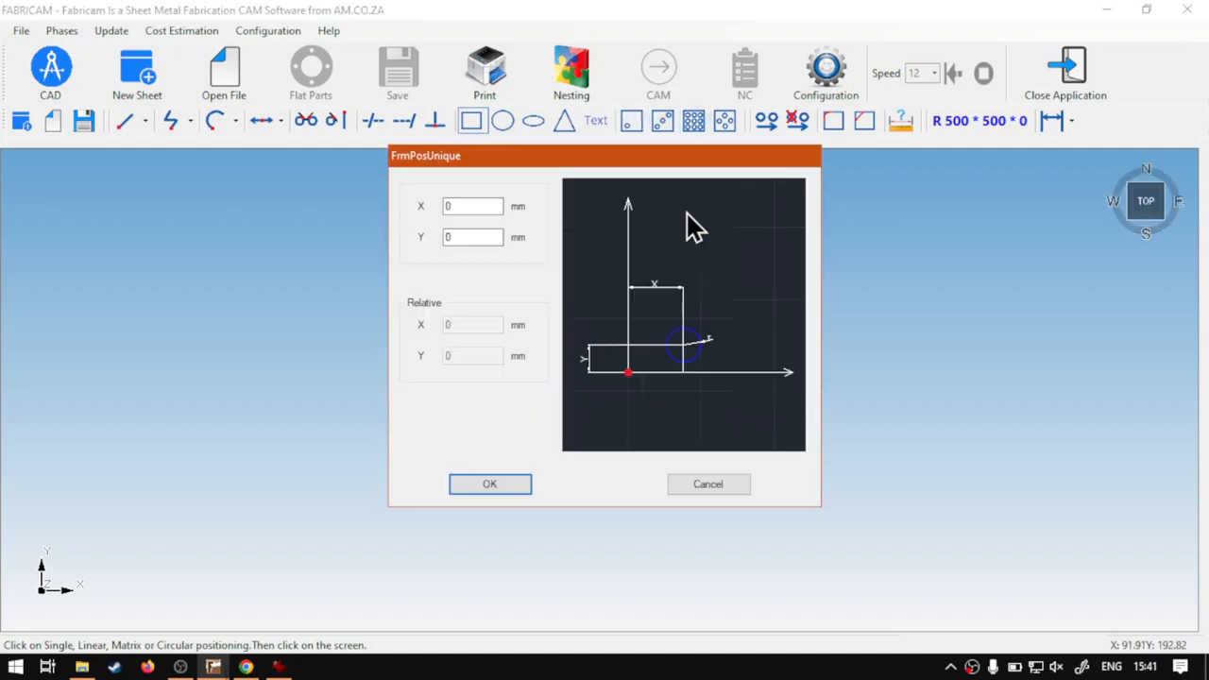
{"action": "left_click", "coordinate": [487, 485]}
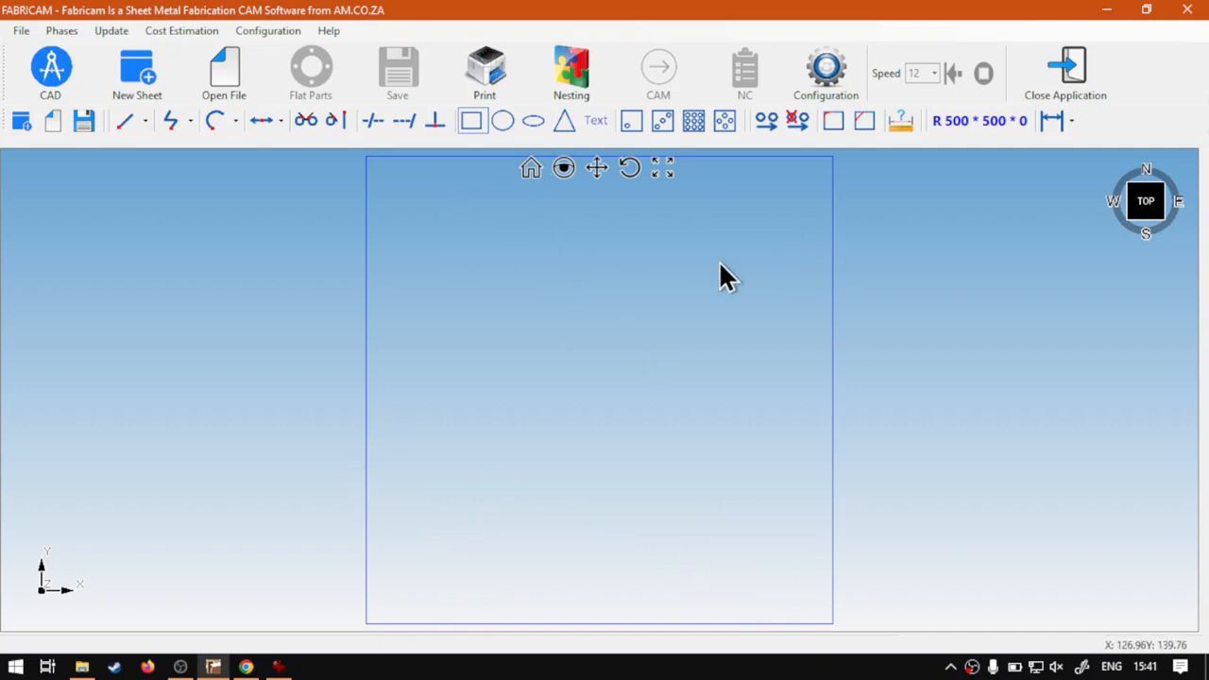
Step: Define a circle with a diameter of 100 mm
{"action": "scroll", "coordinate": [725, 426], "scroll_direction": "down", "scroll_amount": 2}
{"action": "scroll", "coordinate": [726, 427], "scroll_direction": "up", "scroll_amount": 1}
{"action": "scroll", "coordinate": [725, 427], "scroll_direction": "down", "scroll_amount": 1}
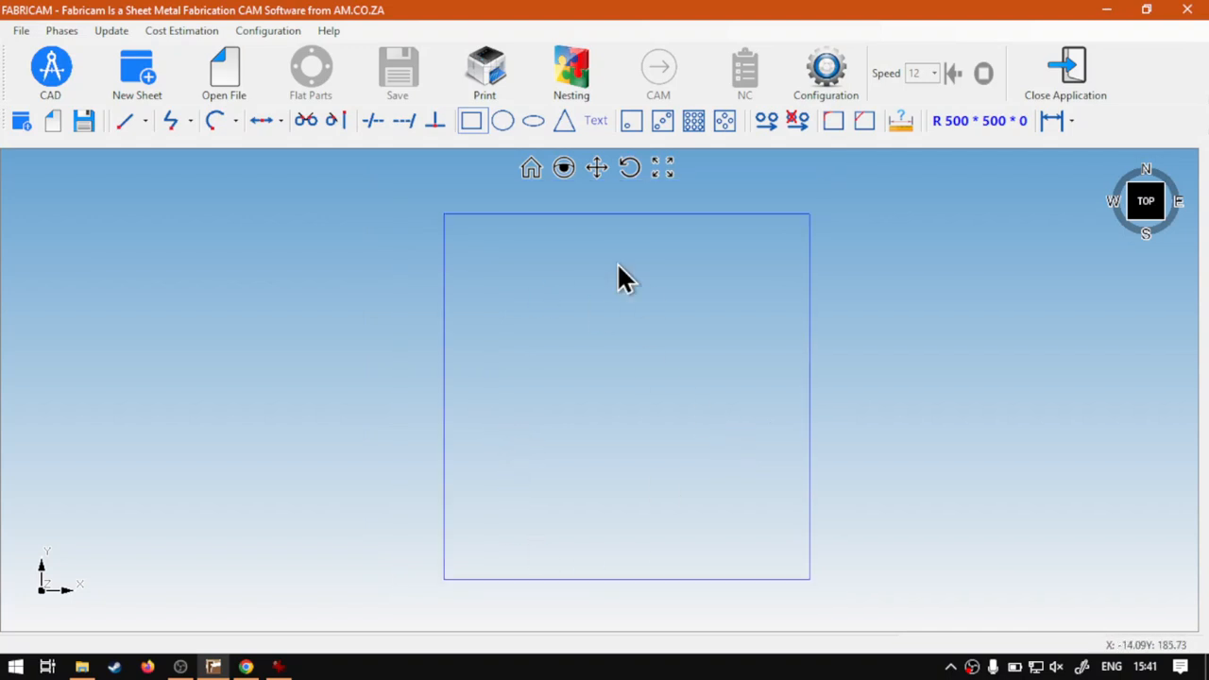
{"action": "left_click", "coordinate": [501, 120]}
{"action": "left_click_drag", "start_coordinate": [461, 248], "coordinate": [421, 248]}
{"action": "type", "text": "100"}
{"action": "left_click", "coordinate": [510, 437]}
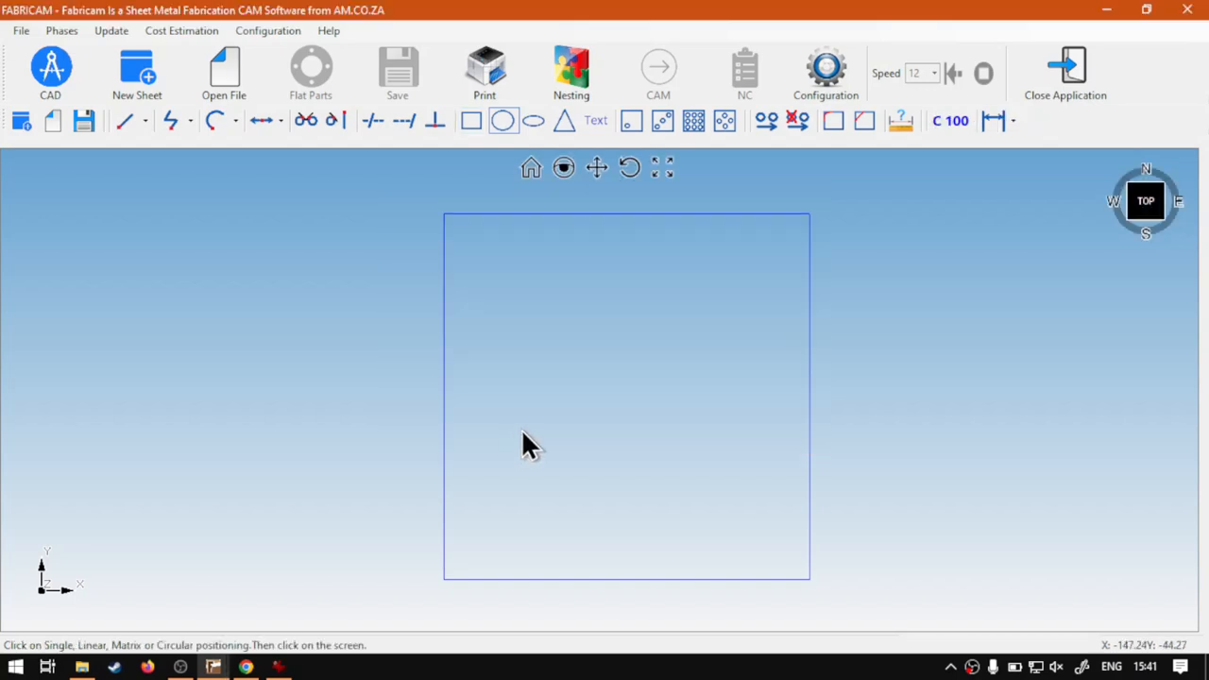
Step: Start a matrix placement of the circle inside the rectangle with N.X 2 and N.Y 2
{"action": "left_click", "coordinate": [692, 121]}
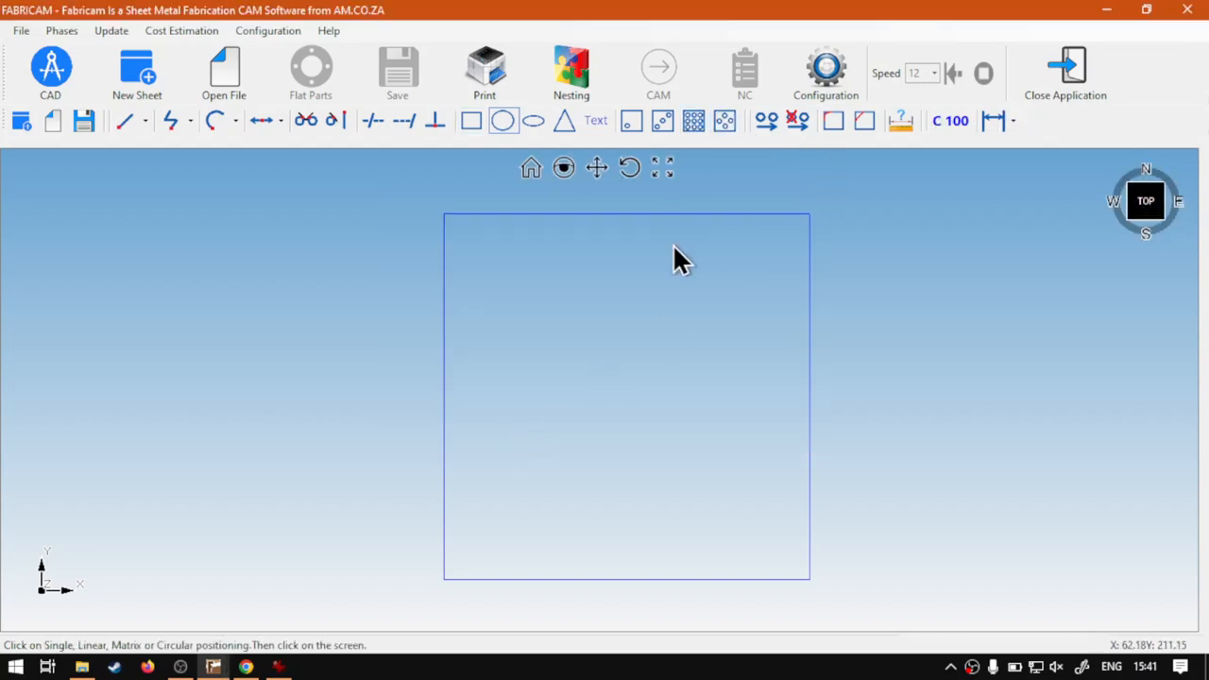
{"action": "left_click", "coordinate": [625, 336]}
{"action": "double_click", "coordinate": [458, 324]}
{"action": "type", "text": "2"}
{"action": "double_click", "coordinate": [436, 361]}
{"action": "type", "text": "2"}
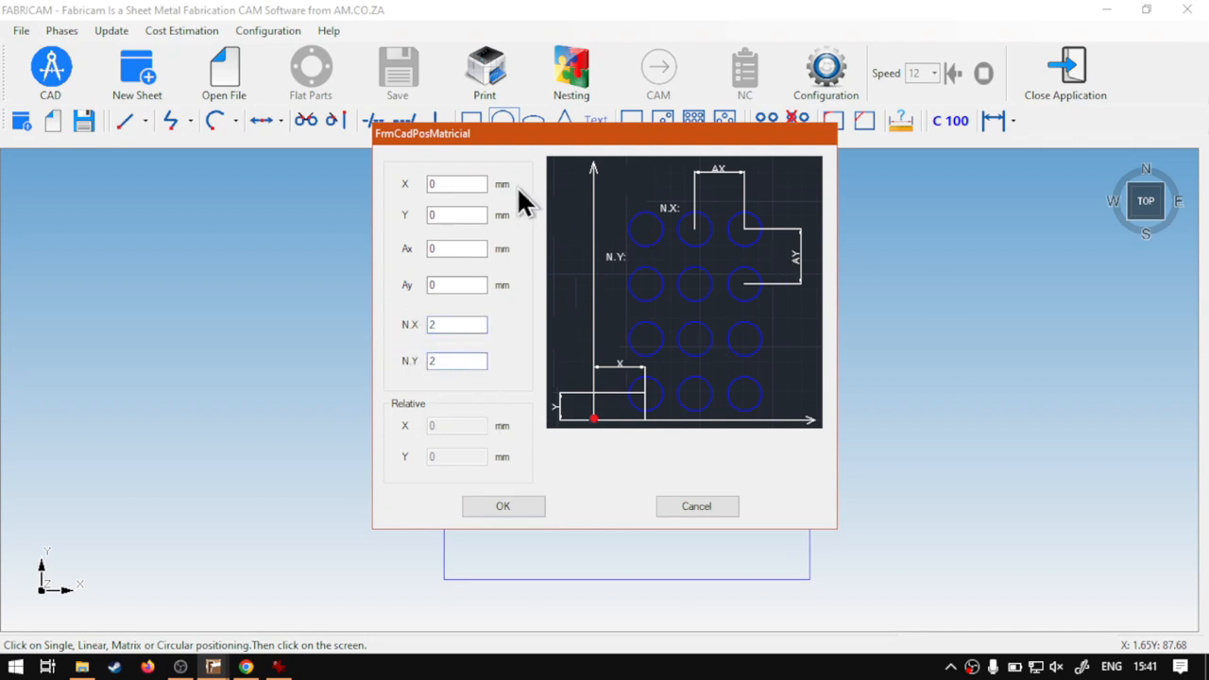
Step: Place the circle matrix with X and Y offsets of 100 mm and Ax and Ay spacings of 300 mm
{"action": "double_click", "coordinate": [470, 183]}
{"action": "type", "text": "100"}
{"action": "double_click", "coordinate": [446, 215]}
{"action": "type", "text": "100"}
{"action": "double_click", "coordinate": [452, 251]}
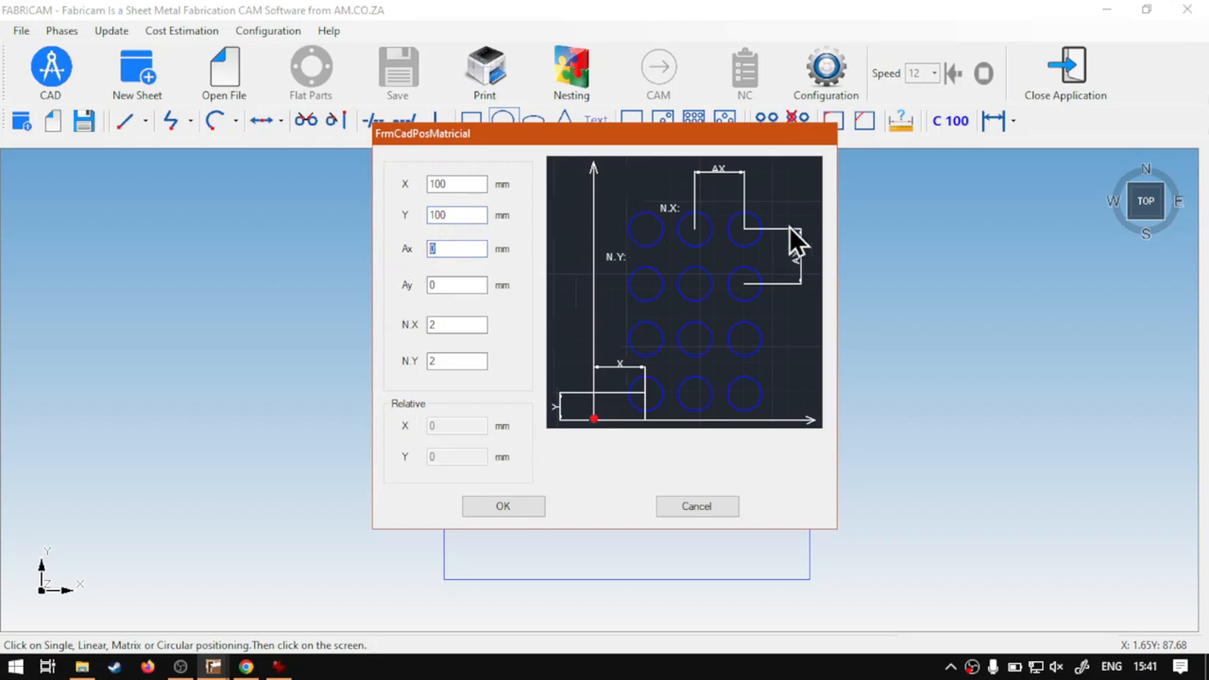
{"action": "type", "text": "3"}
{"action": "double_click", "coordinate": [452, 284]}
{"action": "type", "text": "300"}
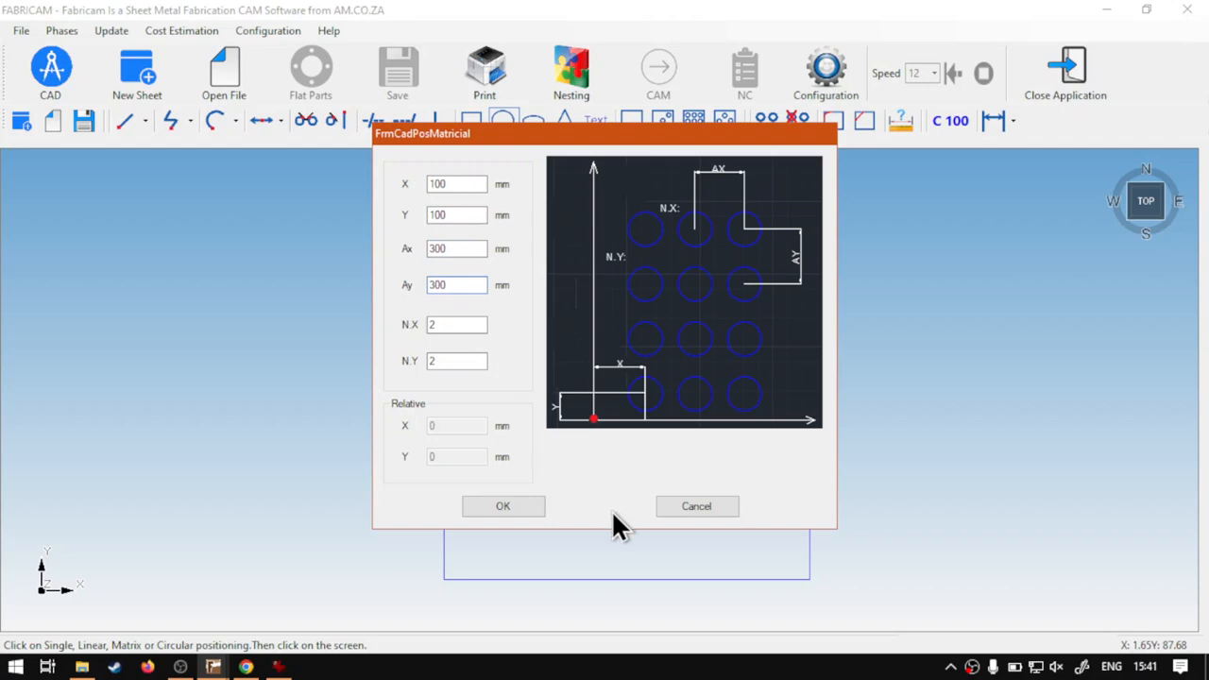
{"action": "left_click", "coordinate": [519, 506]}
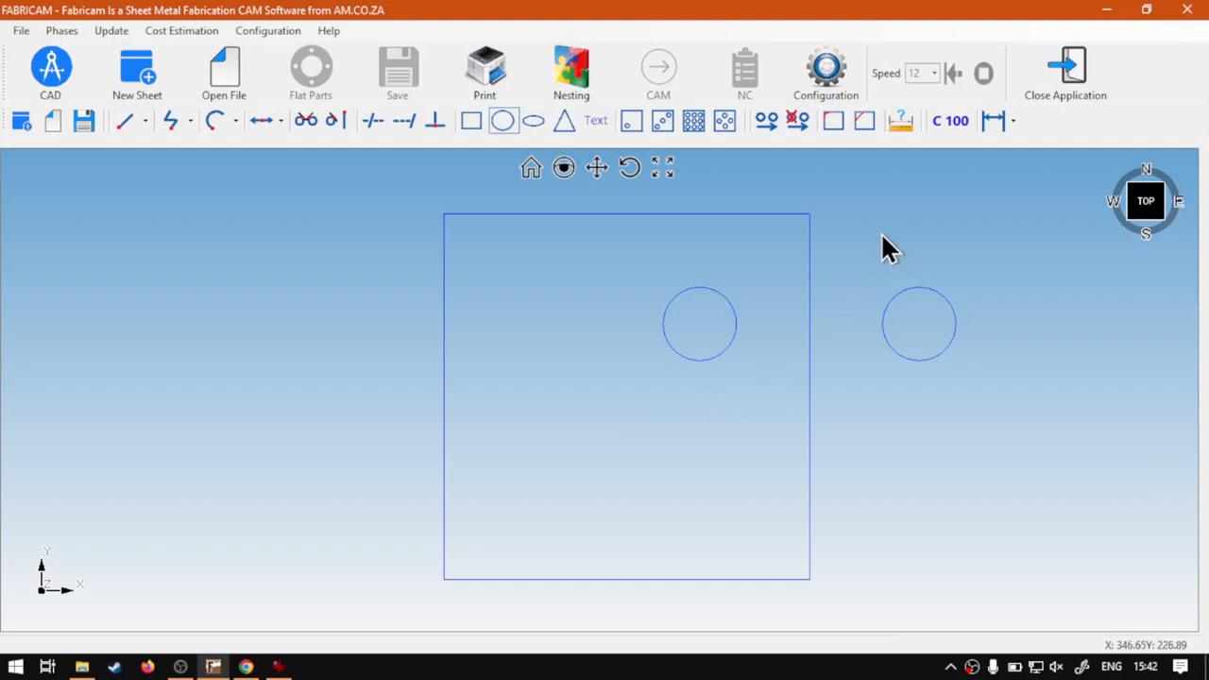
Step: Delete the four misplaced matrix circles, keeping the rectangle
{"action": "middle_click_drag", "start_coordinate": [874, 227], "coordinate": [820, 411]}
{"action": "left_click_drag", "start_coordinate": [967, 582], "coordinate": [589, 327]}
{"action": "key", "text": "Delete"}
{"action": "key", "text": "Delete"}
{"action": "left_click", "coordinate": [677, 528]}
{"action": "key", "text": "Delete"}
{"action": "middle_click_drag", "start_coordinate": [575, 516], "coordinate": [604, 335]}
Step: Define a 100 mm diameter circle and start its matrix placement from the rectangle's lower-left corner
{"action": "left_click", "coordinate": [493, 120]}
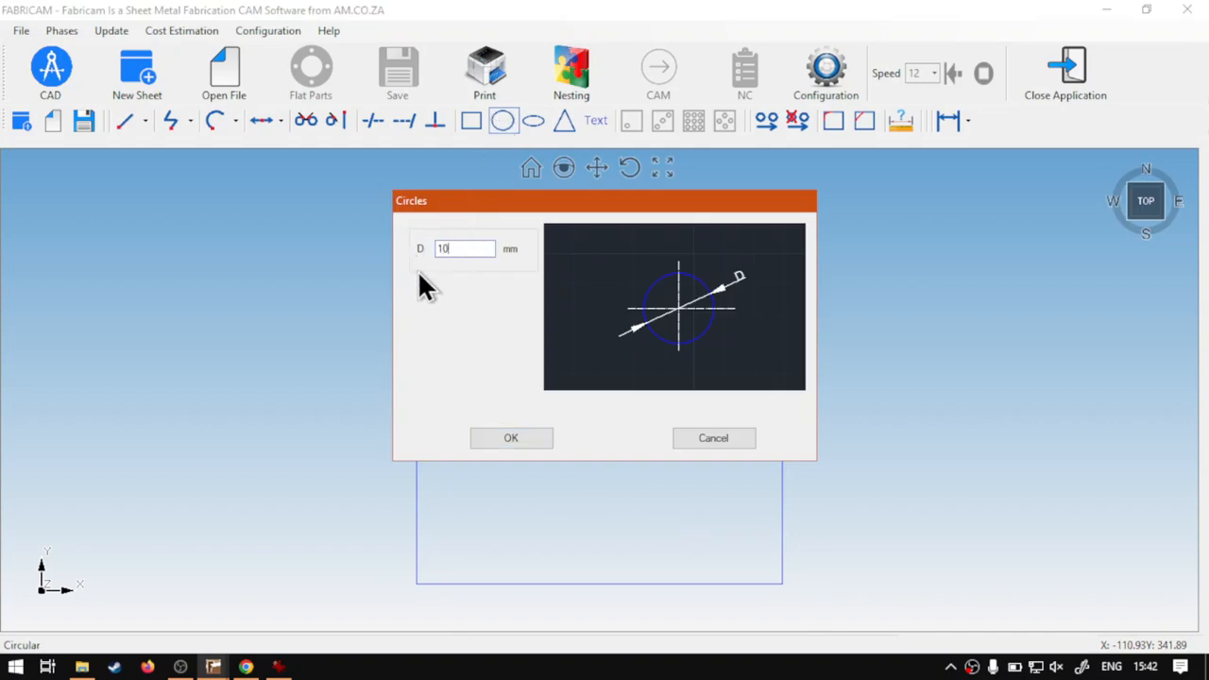
{"action": "left_click", "coordinate": [510, 435]}
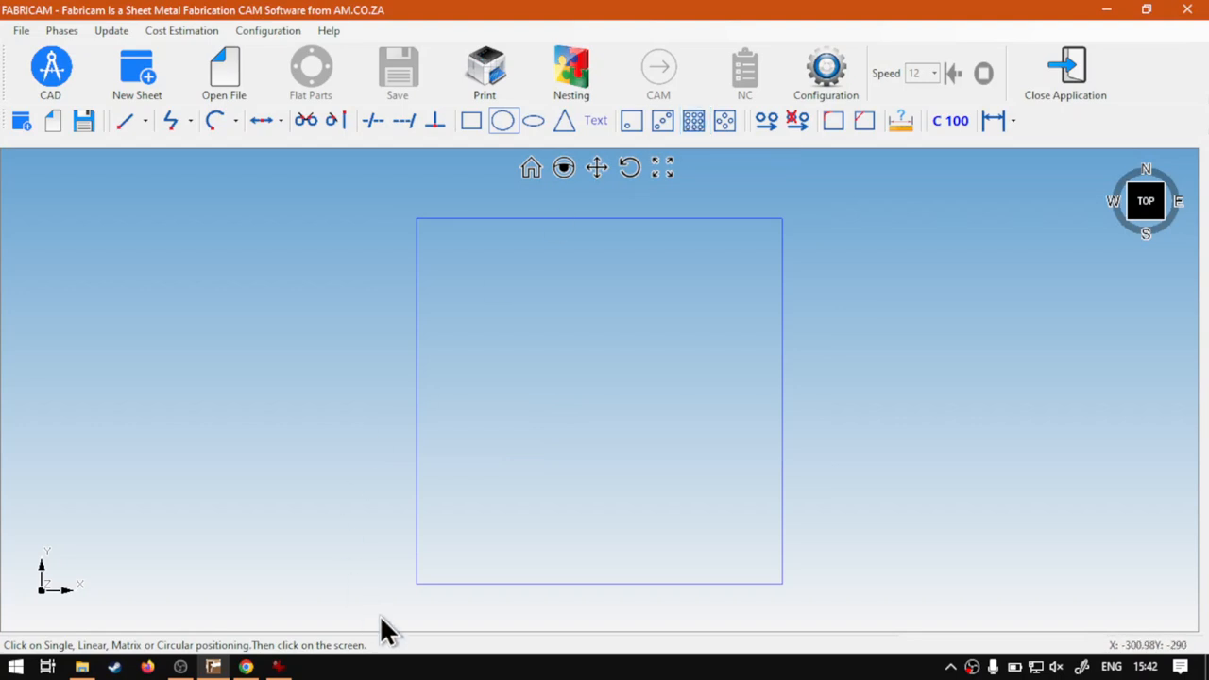
{"action": "scroll", "coordinate": [412, 596], "scroll_direction": "up", "scroll_amount": 3}
{"action": "scroll", "coordinate": [415, 597], "scroll_direction": "up", "scroll_amount": 2}
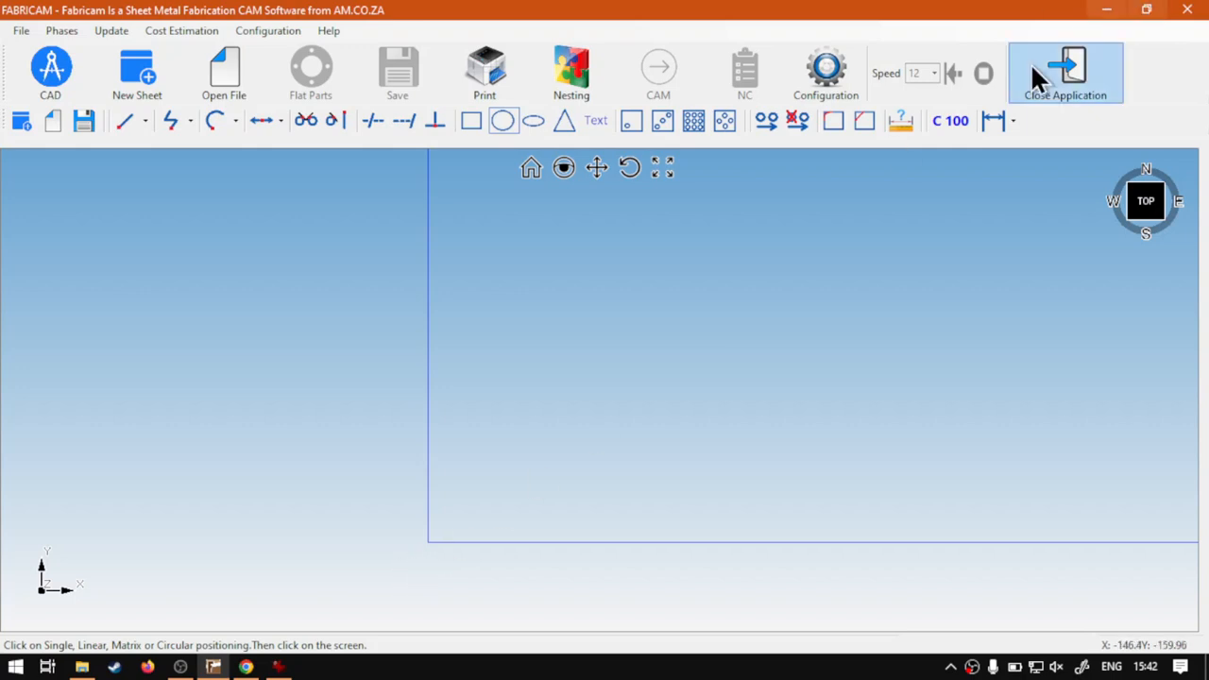
{"action": "scroll", "coordinate": [425, 552], "scroll_direction": "up", "scroll_amount": 5}
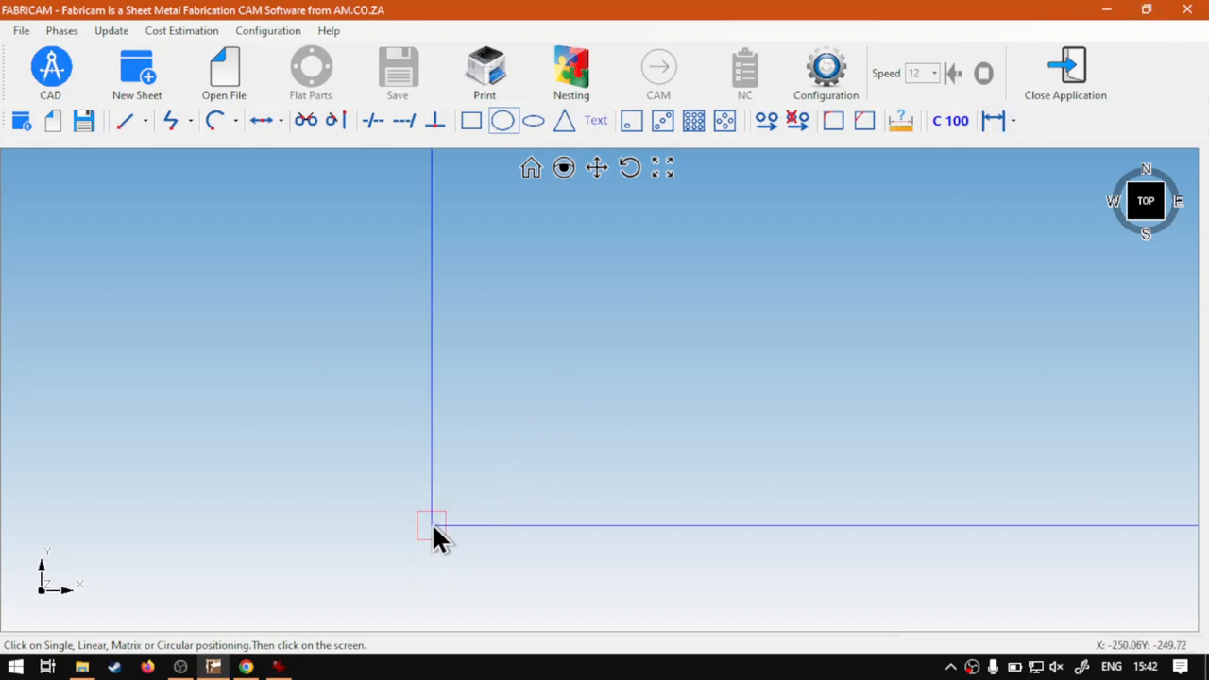
{"action": "scroll", "coordinate": [432, 529], "scroll_direction": "up", "scroll_amount": 3}
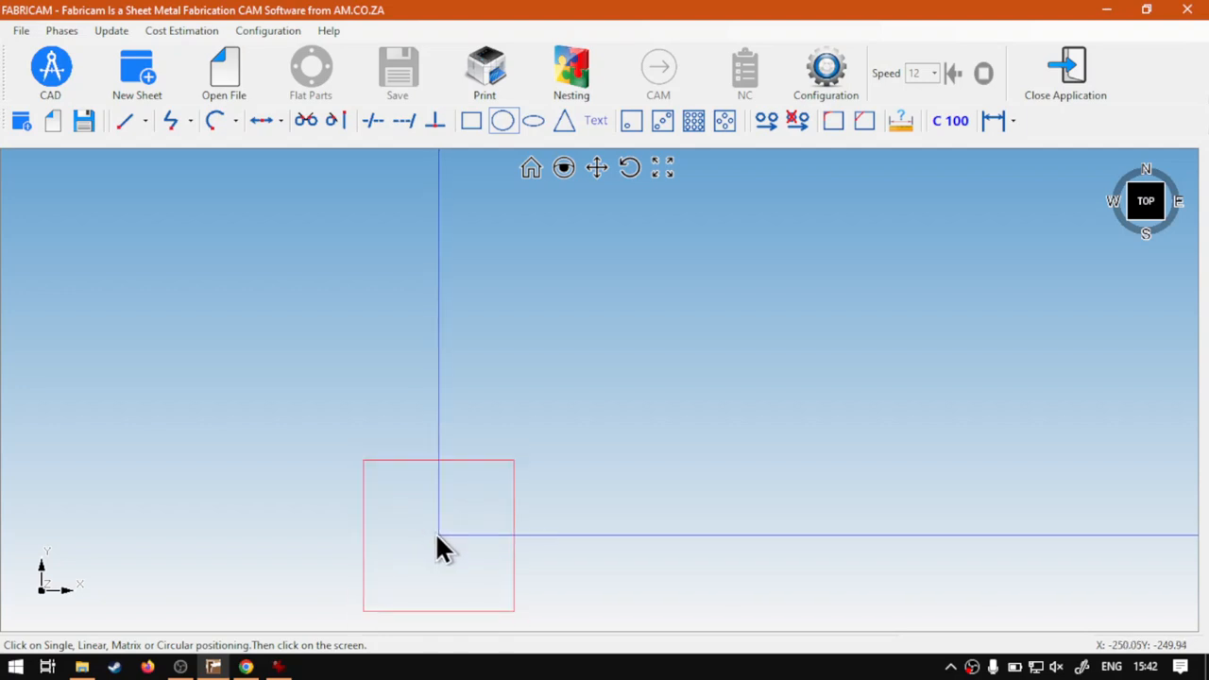
{"action": "left_click", "coordinate": [435, 533]}
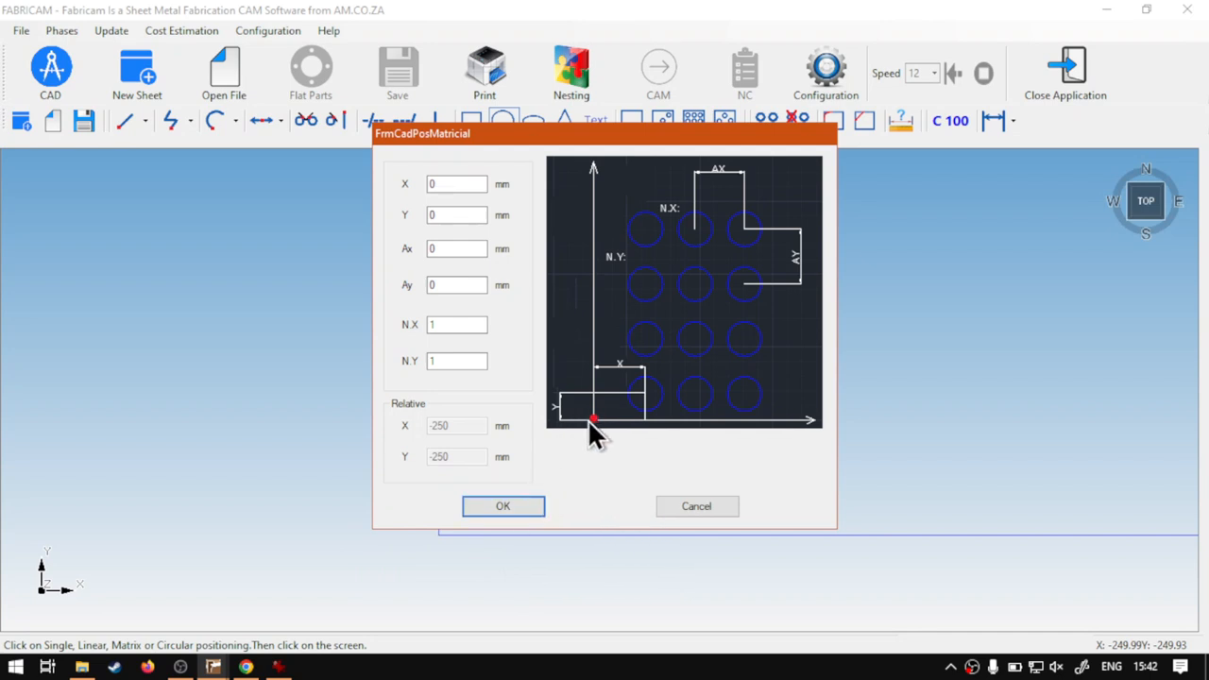
Step: Set the circle matrix counts to N.X 2 and N.Y 2
{"action": "key", "text": "super+plus"}
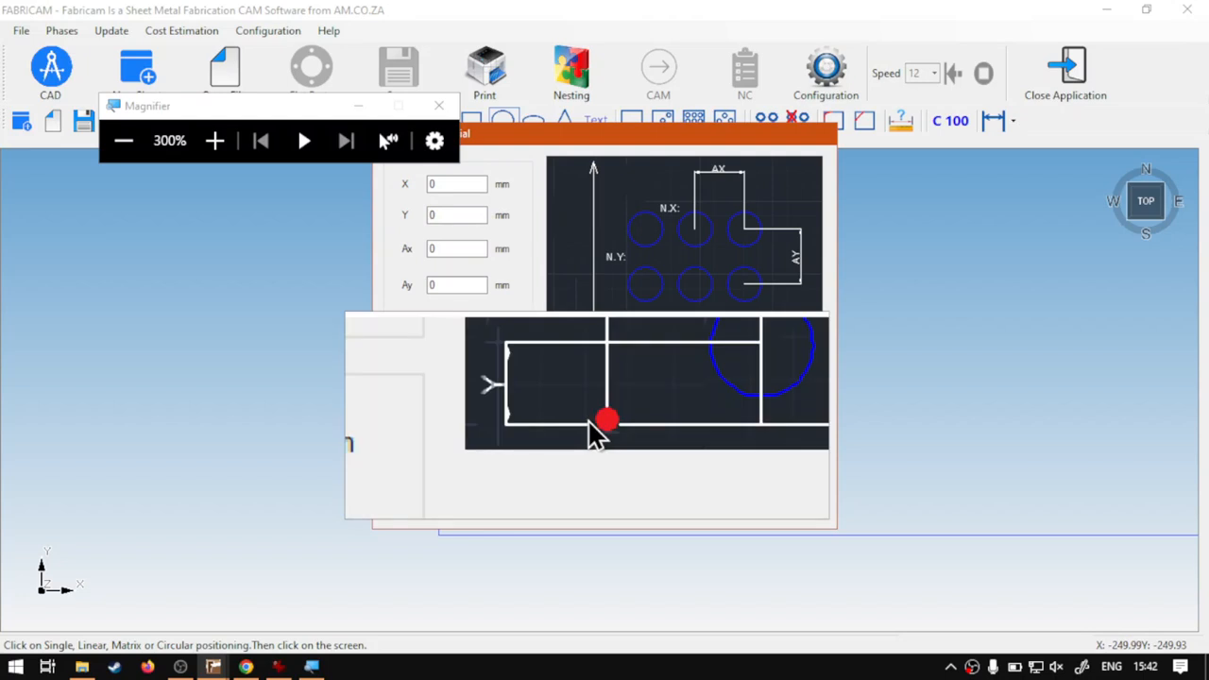
{"action": "key", "text": "super+Escape"}
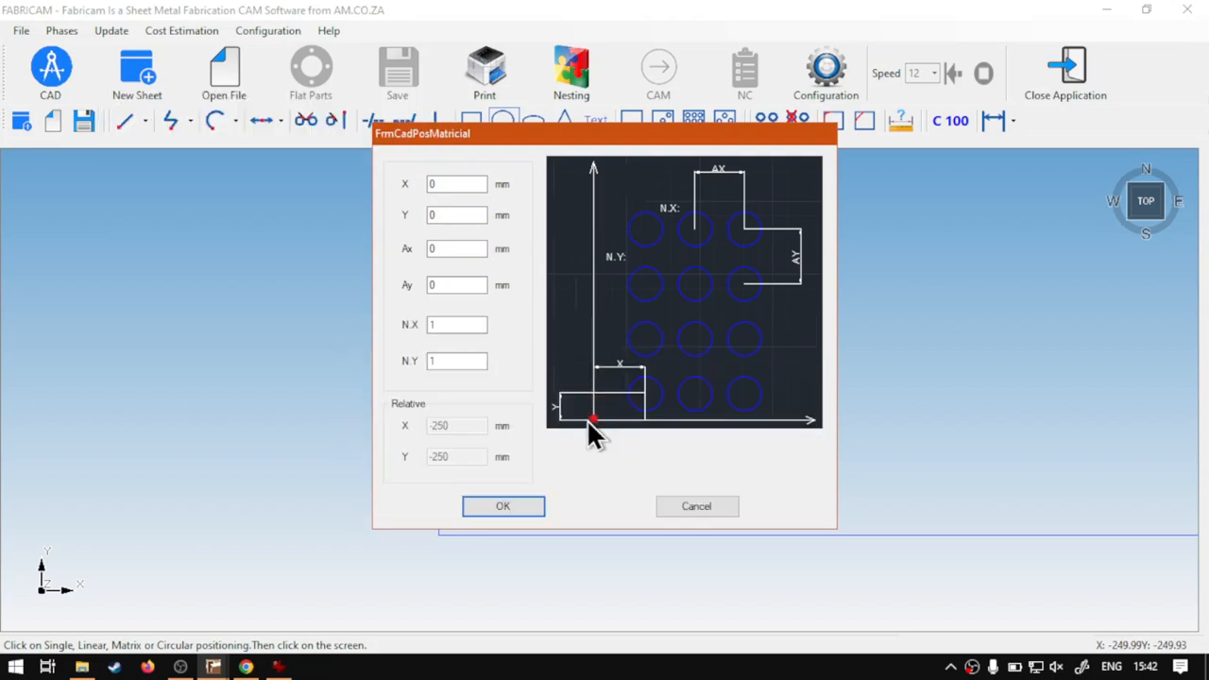
{"action": "left_click_drag", "start_coordinate": [480, 326], "coordinate": [406, 359]}
{"action": "type", "text": "22"}
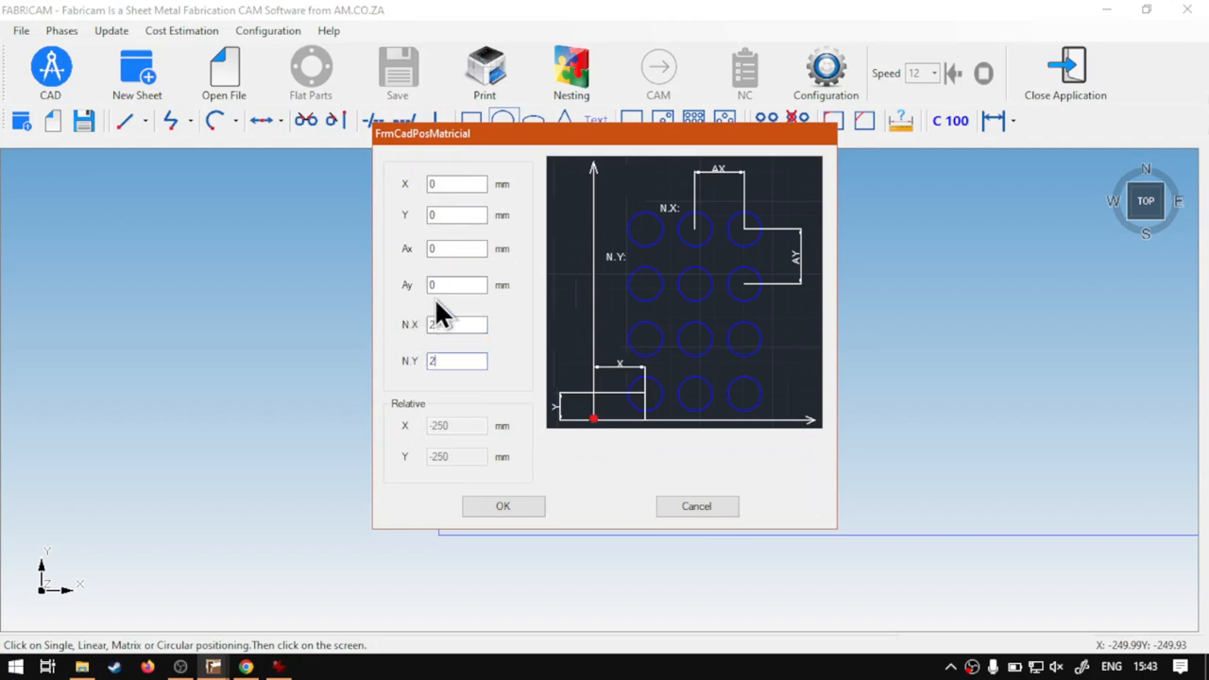
Step: Place the circles with X and Y offsets of 100 mm from the corner and Ax and Ay spacings of 300 mm
{"action": "left_click_drag", "start_coordinate": [459, 183], "coordinate": [398, 180]}
{"action": "type", "text": "100"}
{"action": "left_click_drag", "start_coordinate": [456, 217], "coordinate": [413, 249]}
{"action": "type", "text": "100"}
{"action": "type", "text": "3"}
{"action": "type", "text": "00"}
{"action": "left_click_drag", "start_coordinate": [465, 283], "coordinate": [426, 285]}
{"action": "type", "text": "300"}
{"action": "key", "text": "super+plus"}
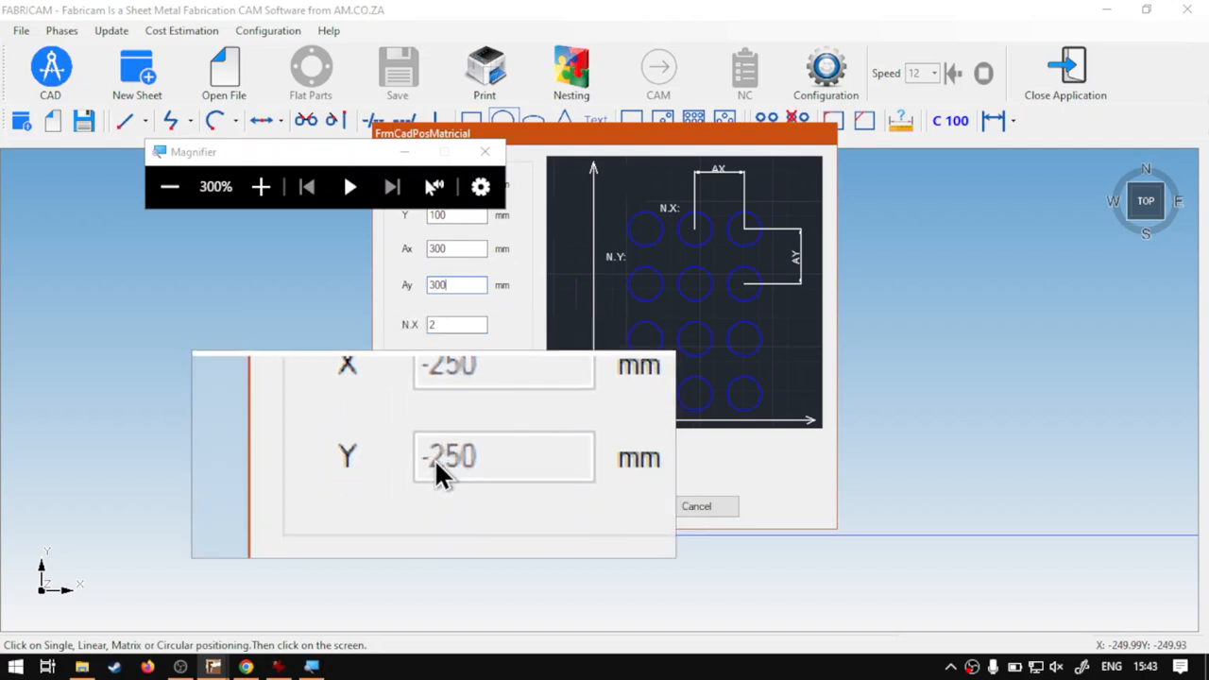
{"action": "key", "text": "super+Escape"}
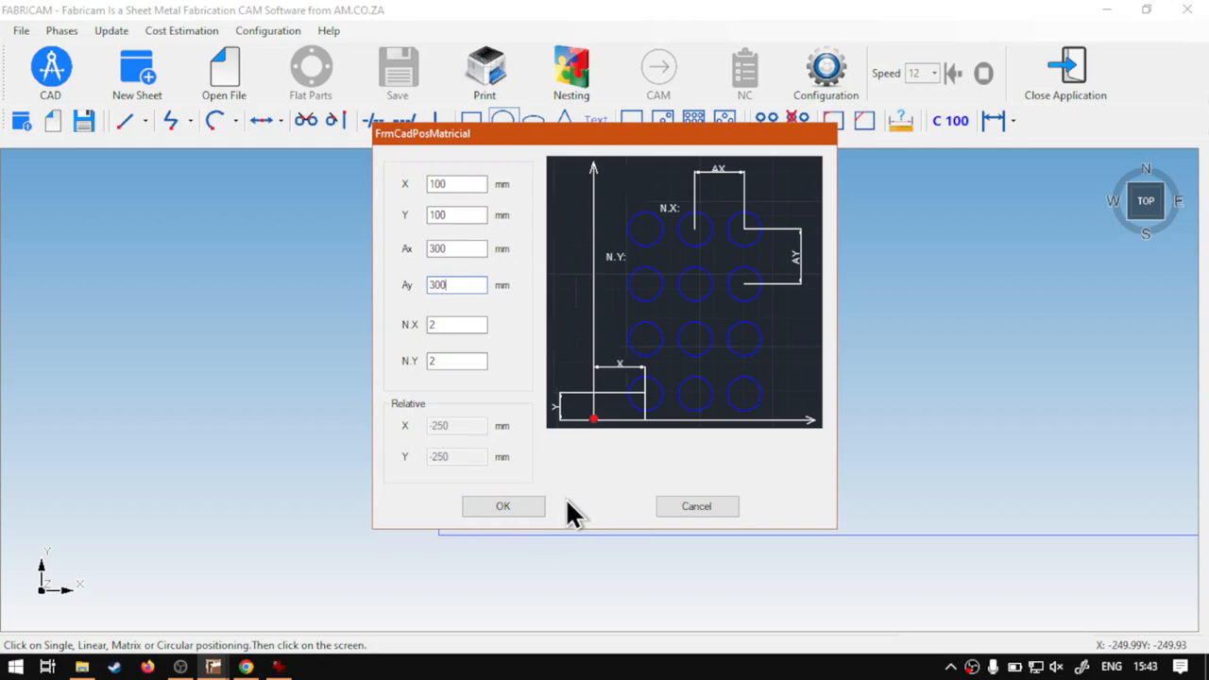
{"action": "left_click", "coordinate": [515, 502]}
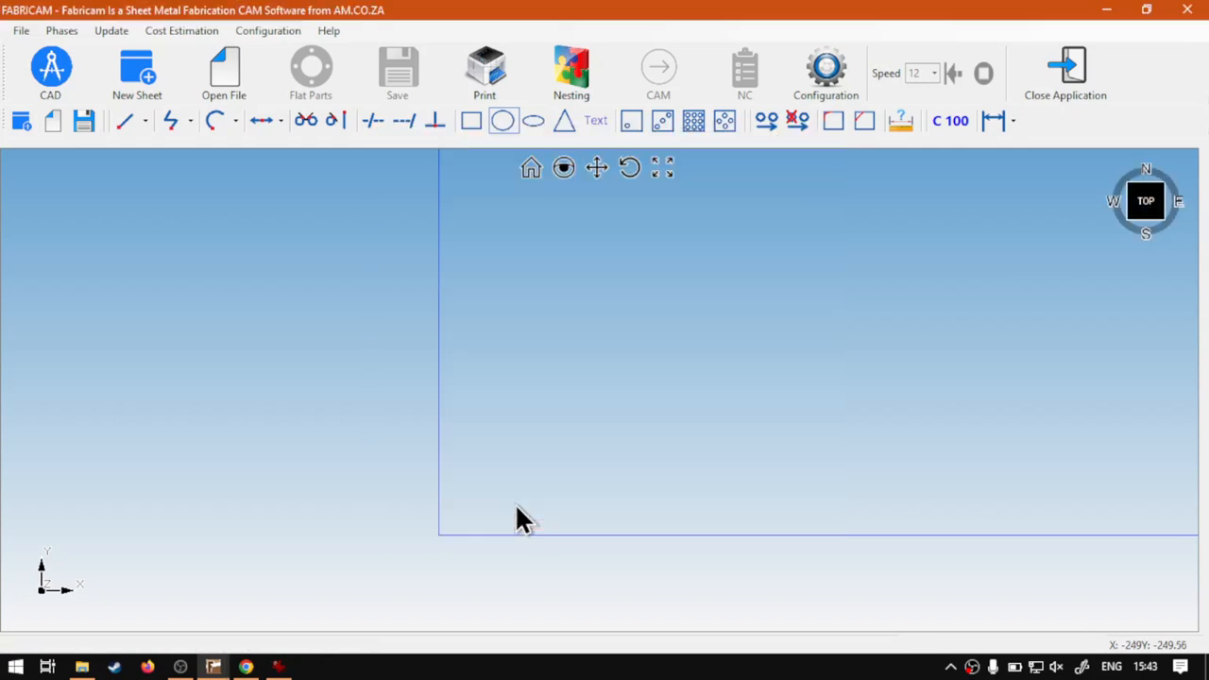
Step: Try a single placement of a 100 mm diameter circle referenced to the rectangle's lower-right corner
{"action": "left_click", "coordinate": [531, 167]}
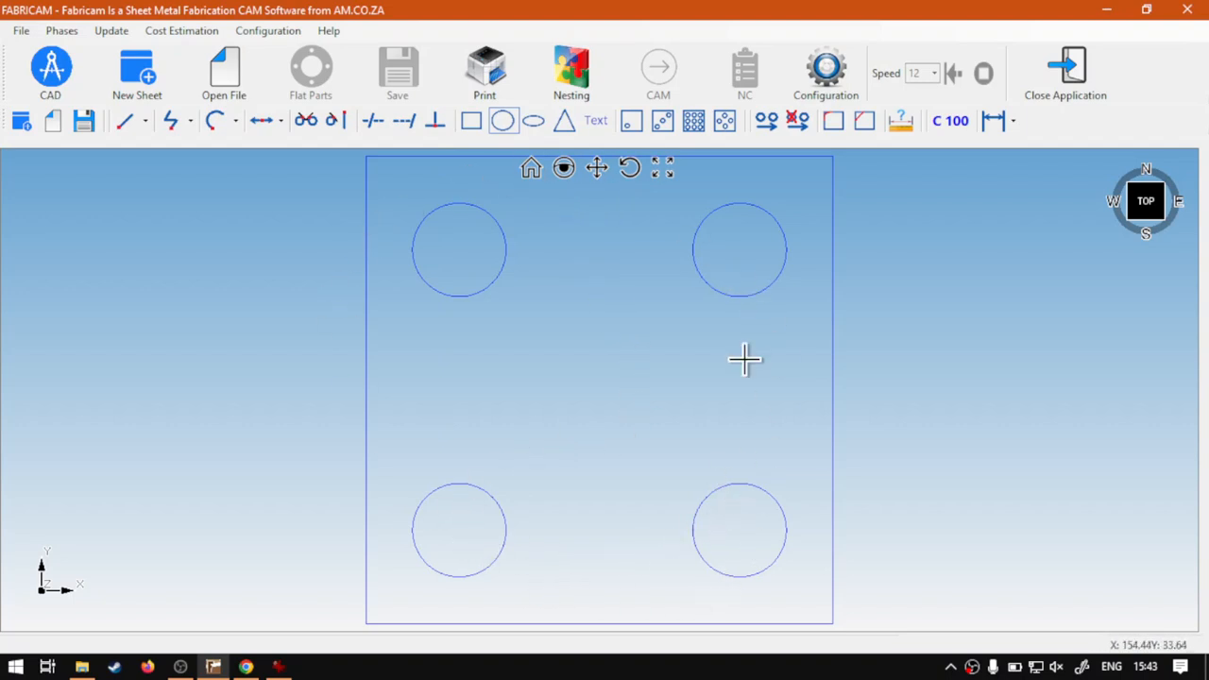
{"action": "scroll", "coordinate": [518, 339], "scroll_direction": "down", "scroll_amount": 1}
{"action": "scroll", "coordinate": [519, 340], "scroll_direction": "up", "scroll_amount": 1}
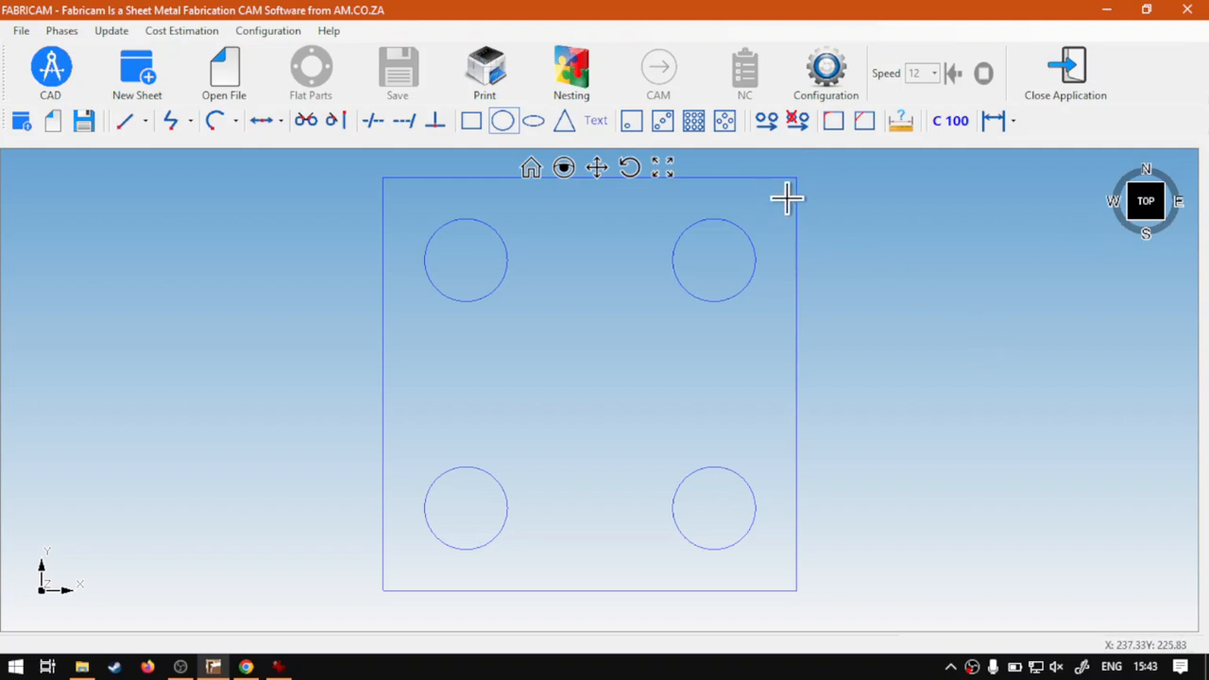
{"action": "scroll", "coordinate": [800, 595], "scroll_direction": "up", "scroll_amount": 2}
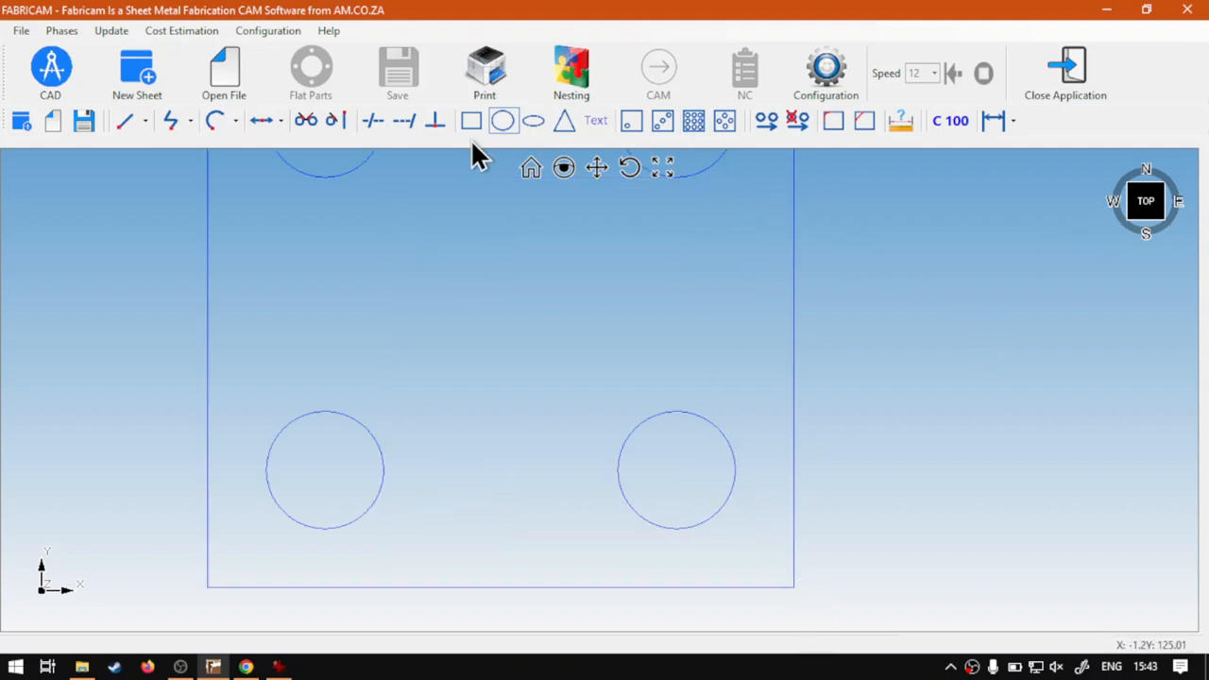
{"action": "left_click", "coordinate": [502, 121]}
{"action": "type", "text": "100"}
{"action": "left_click", "coordinate": [506, 438]}
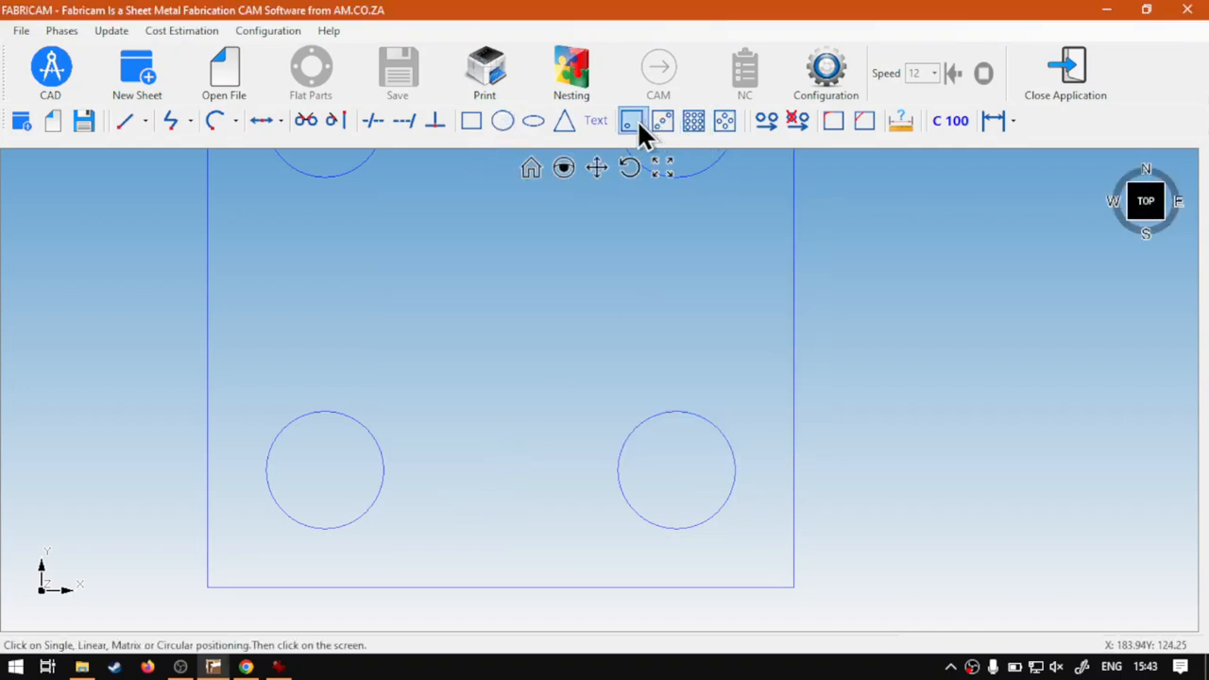
{"action": "scroll", "coordinate": [791, 612], "scroll_direction": "up", "scroll_amount": 4}
{"action": "scroll", "coordinate": [785, 595], "scroll_direction": "up", "scroll_amount": 2}
{"action": "scroll", "coordinate": [754, 448], "scroll_direction": "up", "scroll_amount": 5}
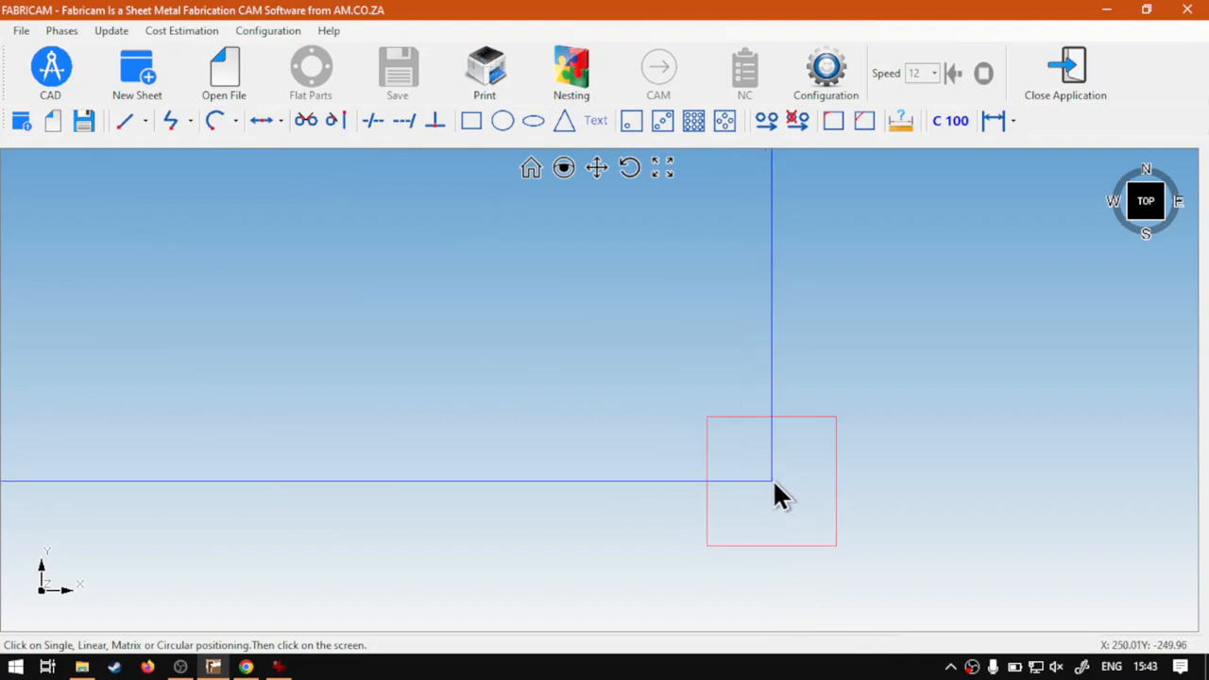
{"action": "left_click", "coordinate": [774, 484]}
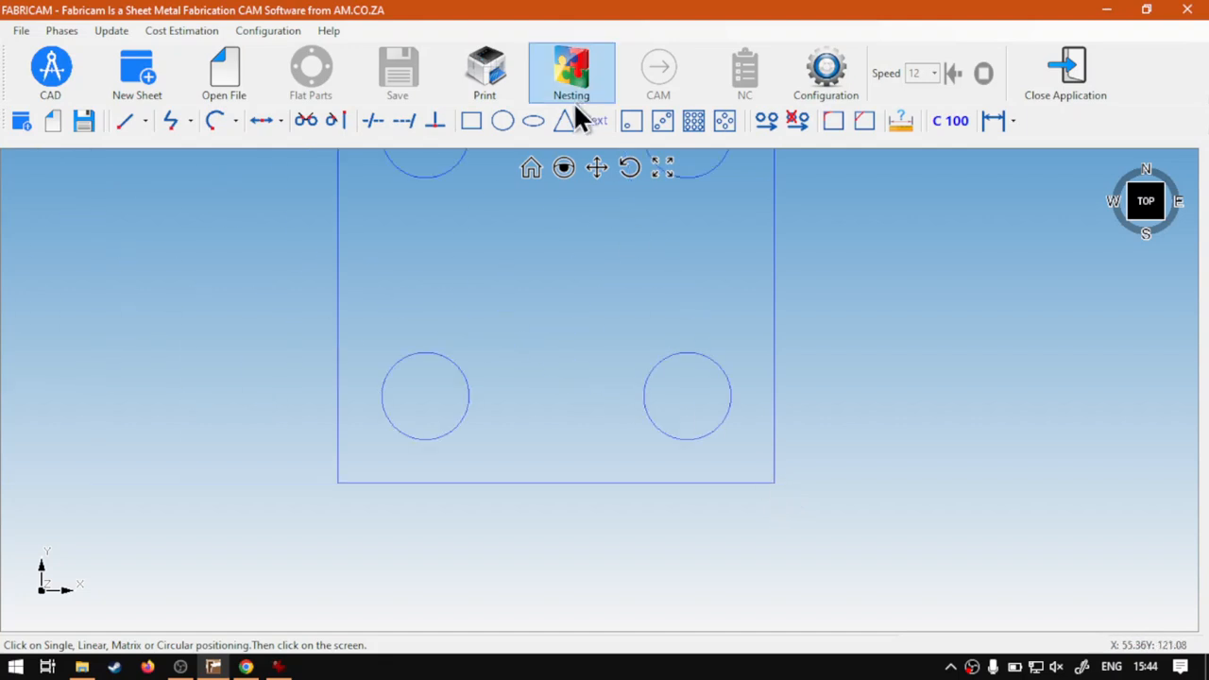
{"action": "left_click", "coordinate": [694, 492]}
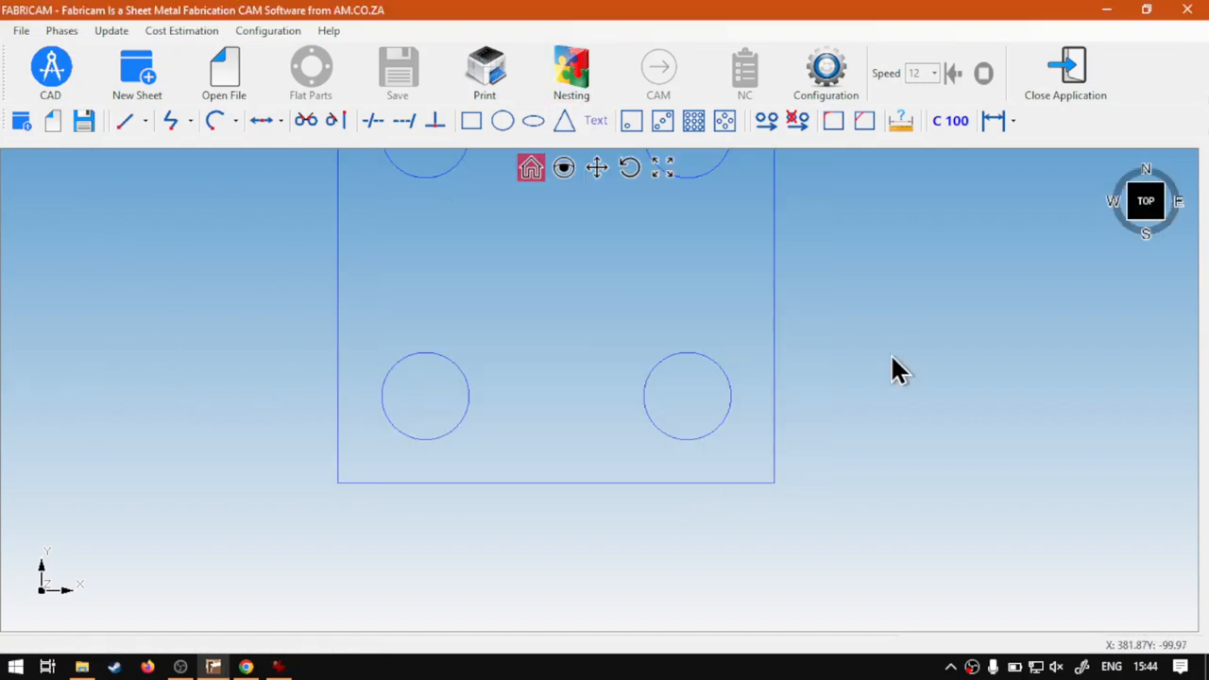
{"action": "left_click", "coordinate": [530, 168]}
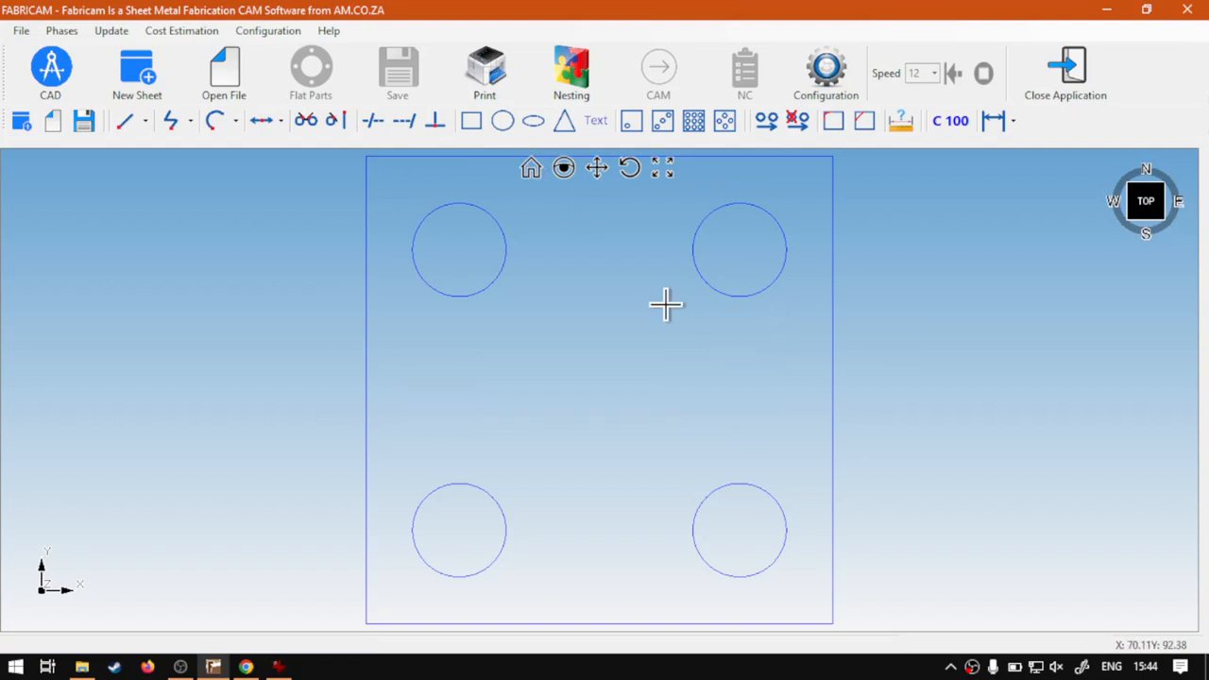
{"action": "scroll", "coordinate": [666, 303], "scroll_direction": "down", "scroll_amount": 1}
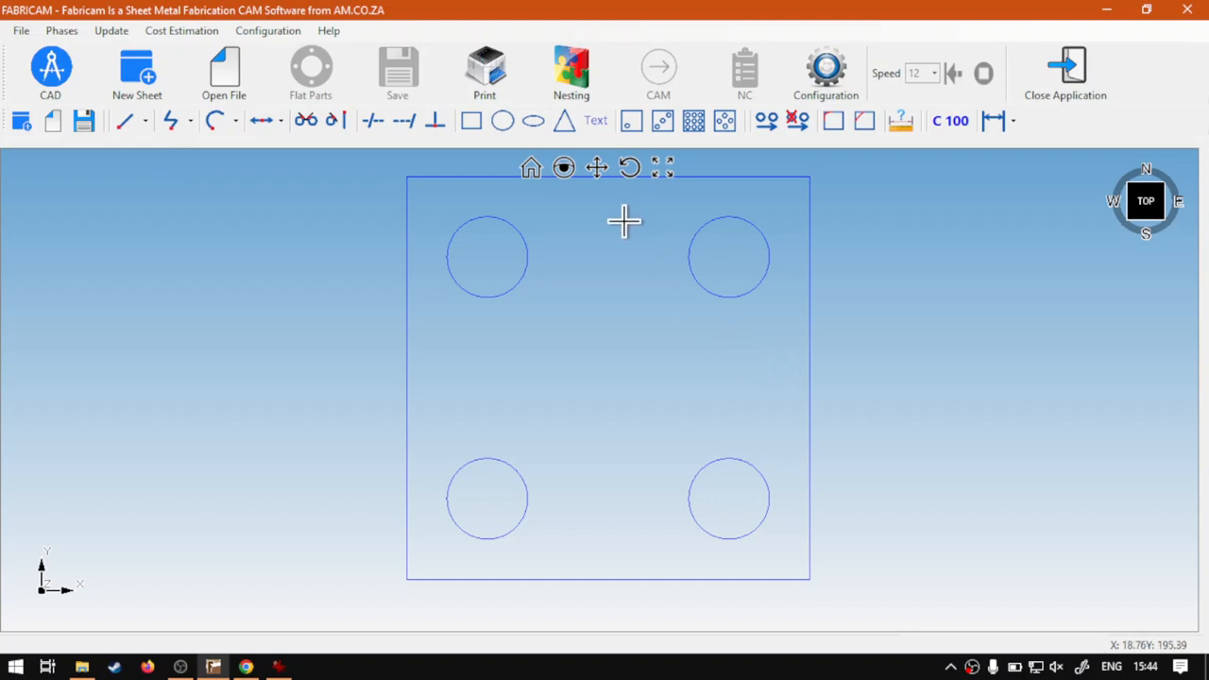
{"action": "middle_click_drag", "start_coordinate": [623, 232], "coordinate": [624, 257]}
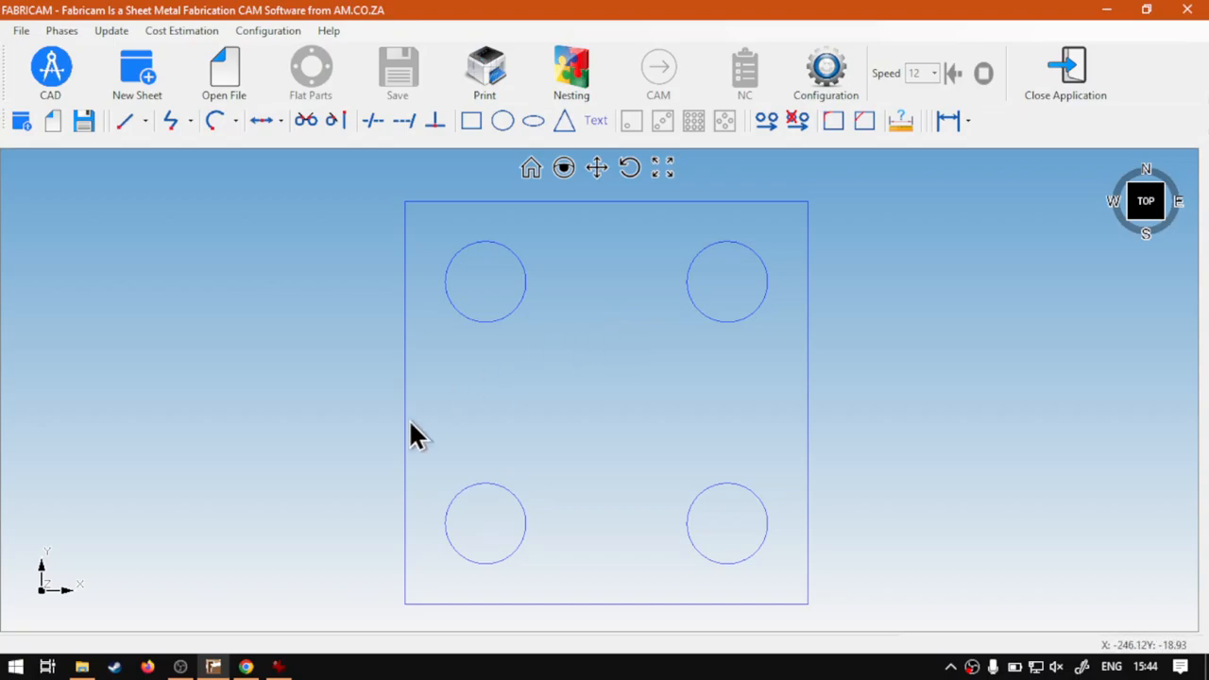
Step: Switch to Chrome to view the softwaretraining.co.za site
{"action": "left_click", "coordinate": [246, 667]}
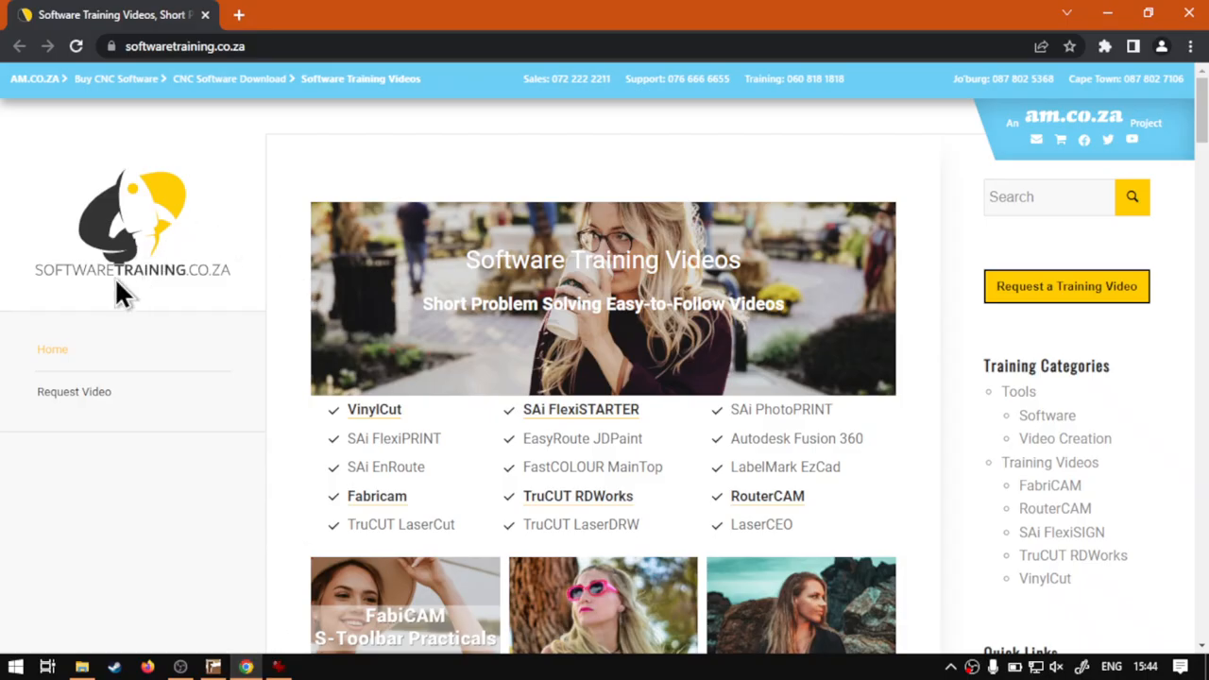